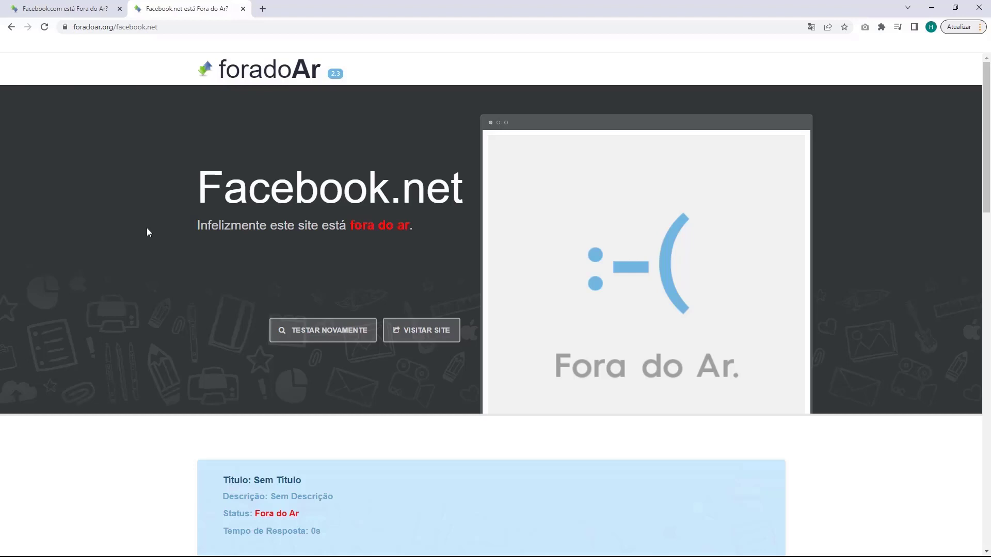
Switch to the foradoar.org status result for Facebook.com.
click(80, 8)
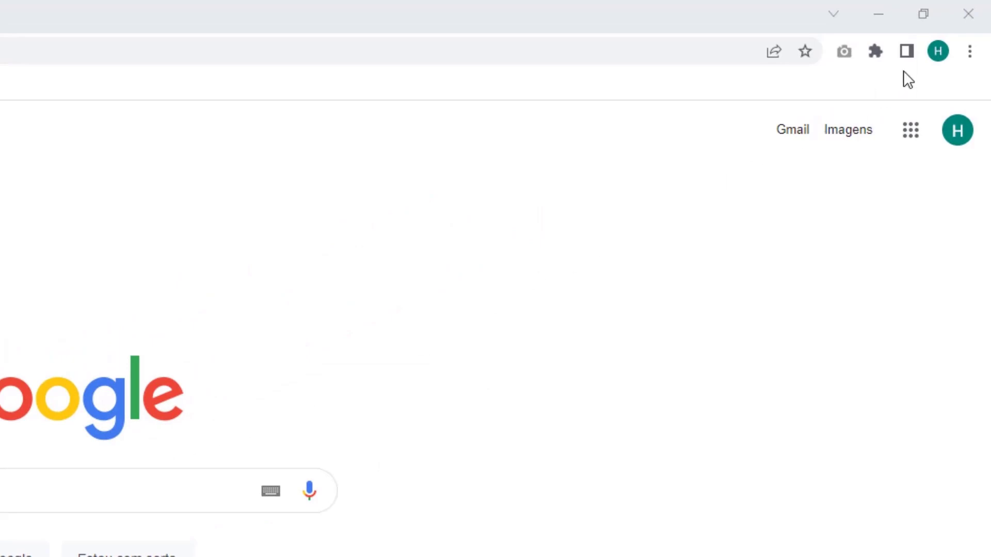
Open Chrome's dialog for clearing browsing data (Limpar dados de navegação).
click(970, 52)
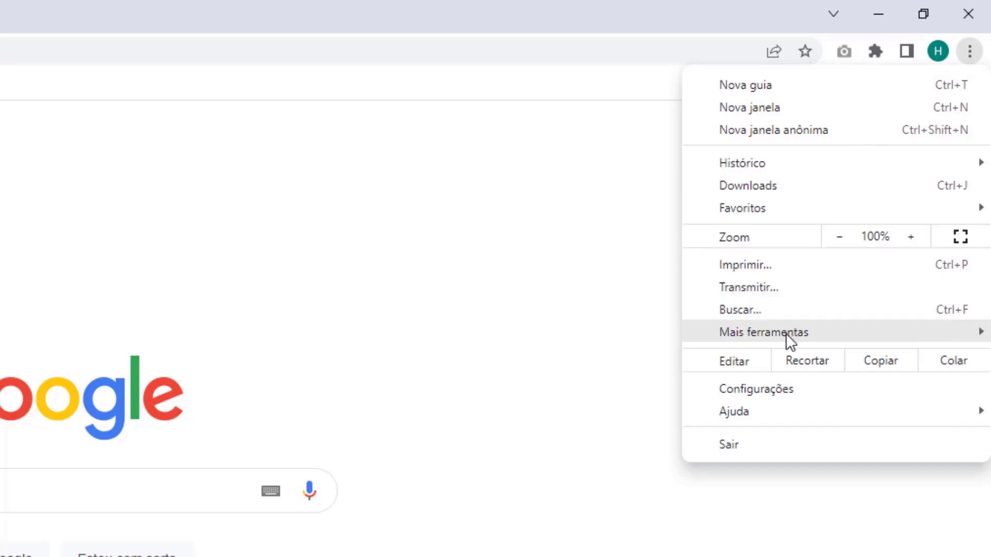
mouse_move(755, 336)
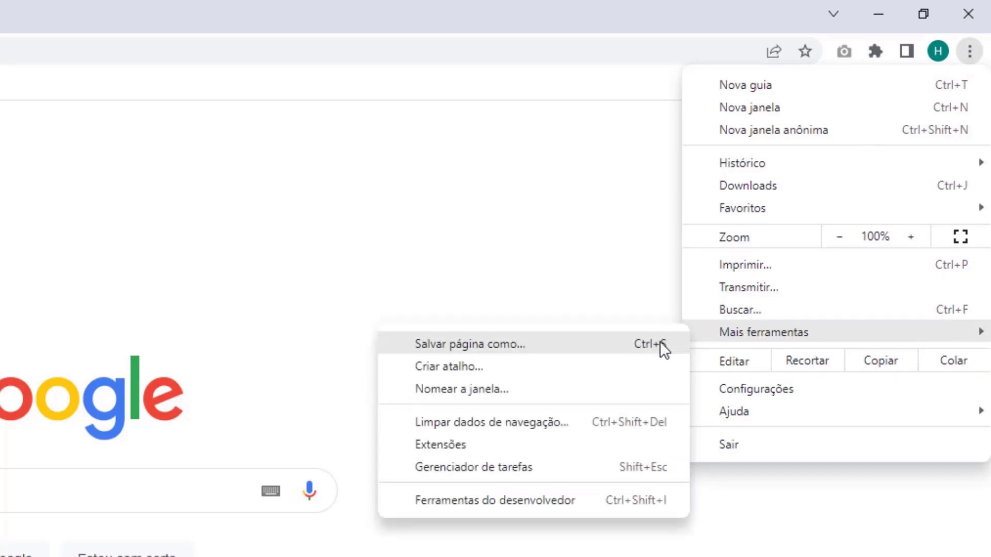
click(481, 426)
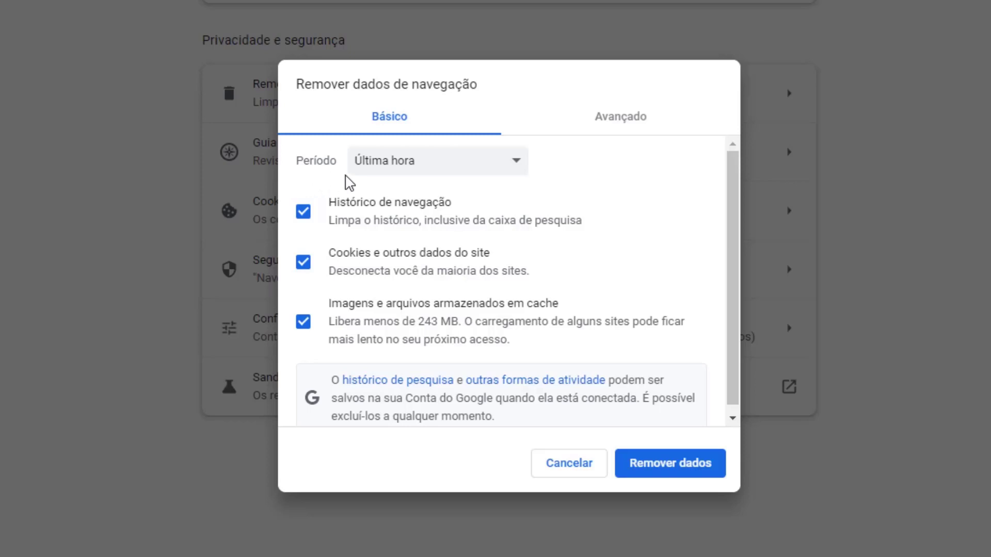
Remove cookies and cached images for the period Última hora, leaving the browsing history out of the deletion.
click(388, 171)
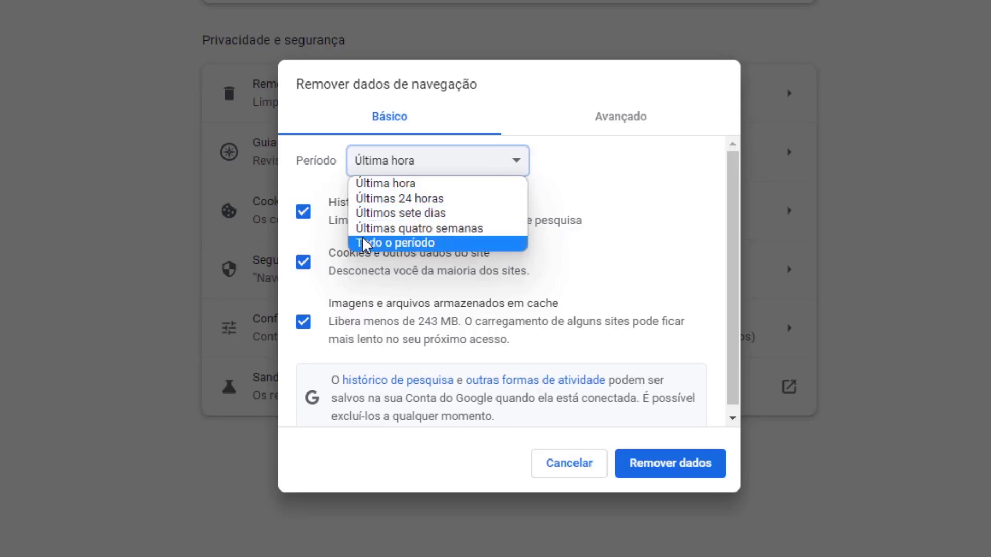
click(364, 189)
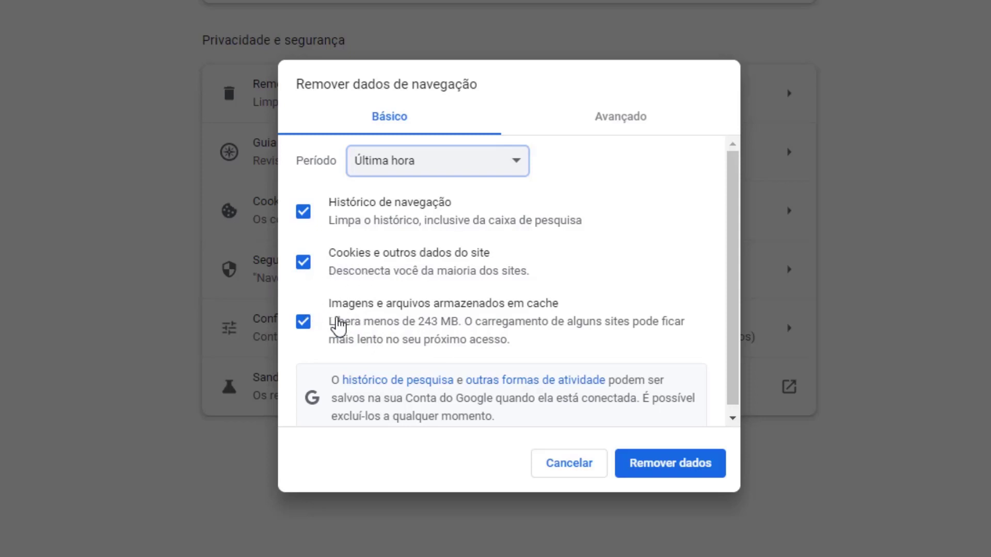
click(304, 216)
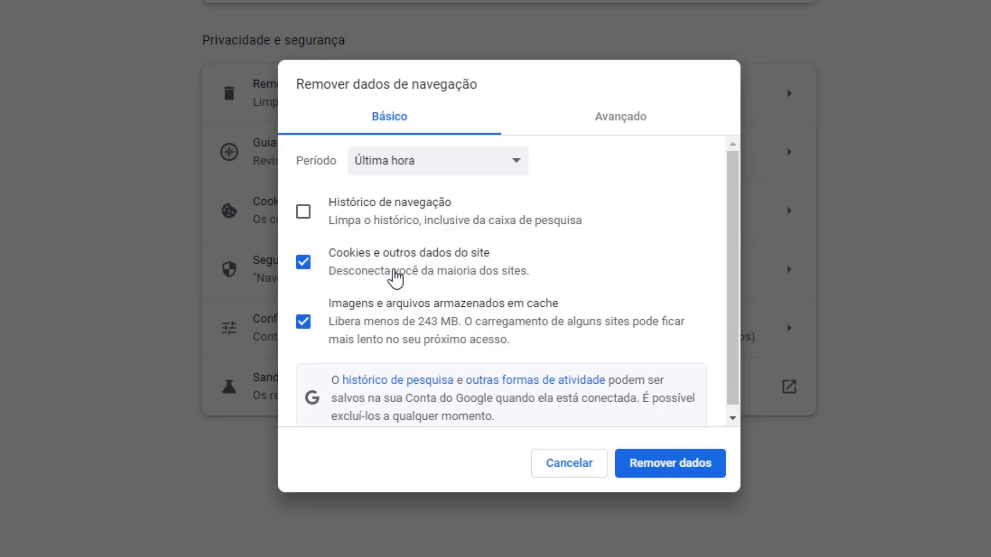
click(666, 472)
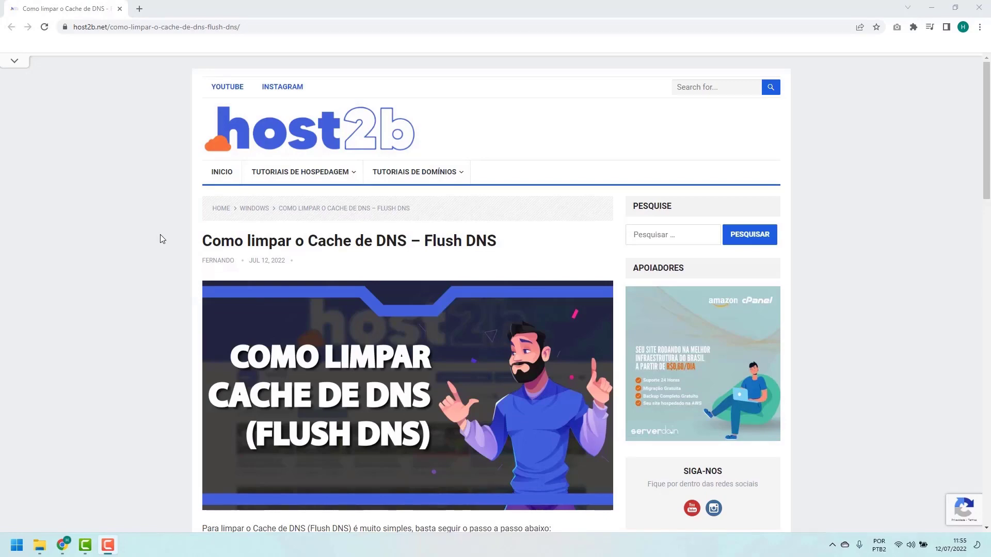
Follow the host2b Flush DNS article and open Prompt de Comando (cmd) as administrator.
scroll(166, 238, down, 4)
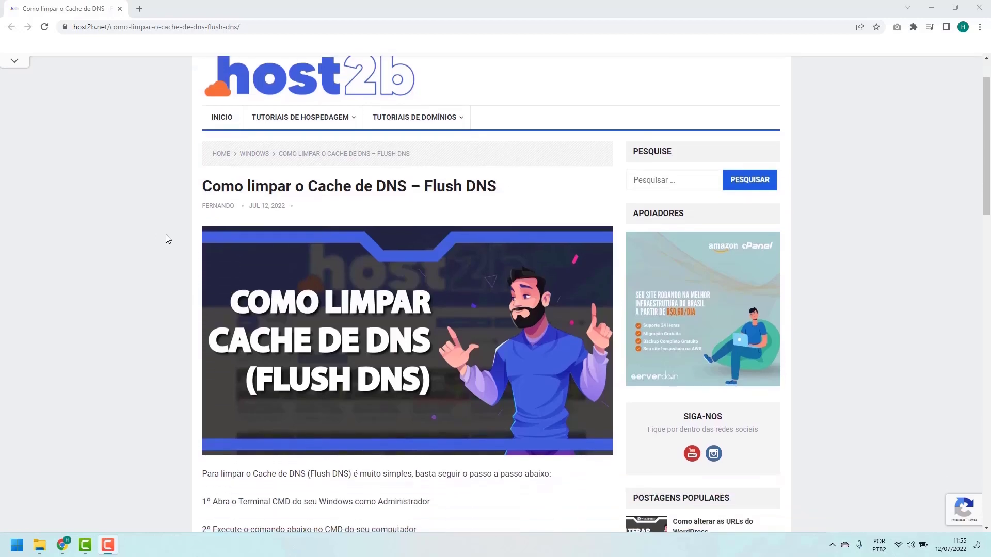
scroll(166, 239, down, 2)
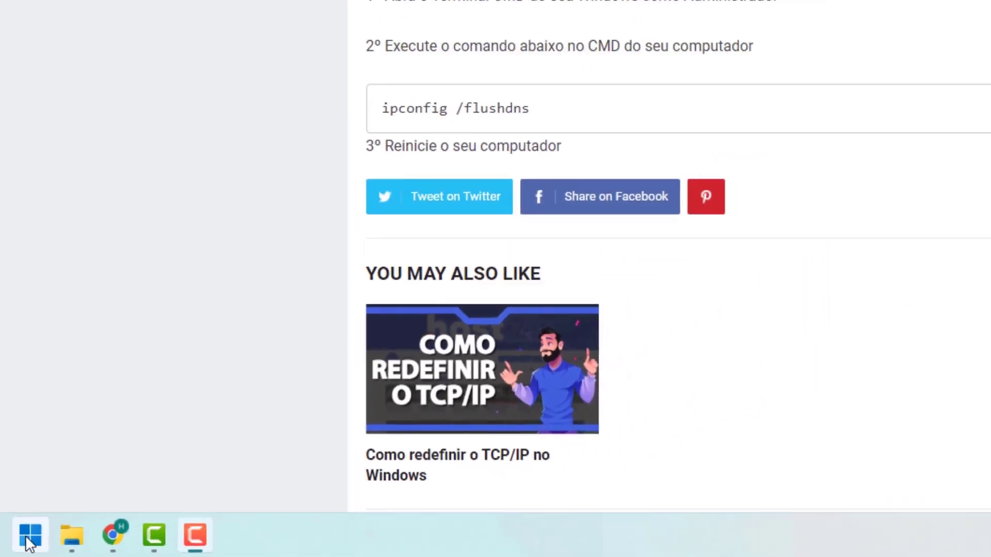
click(39, 525)
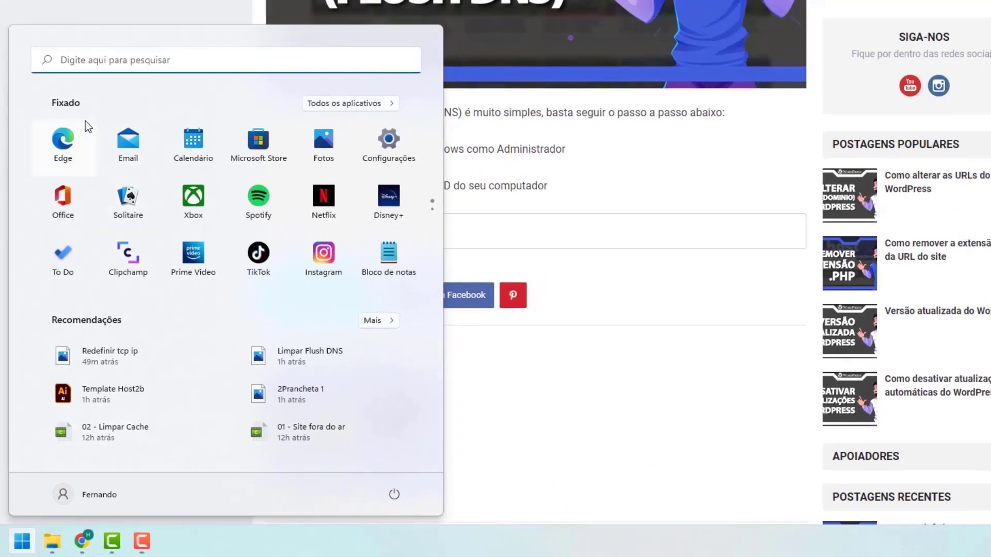
click(75, 62)
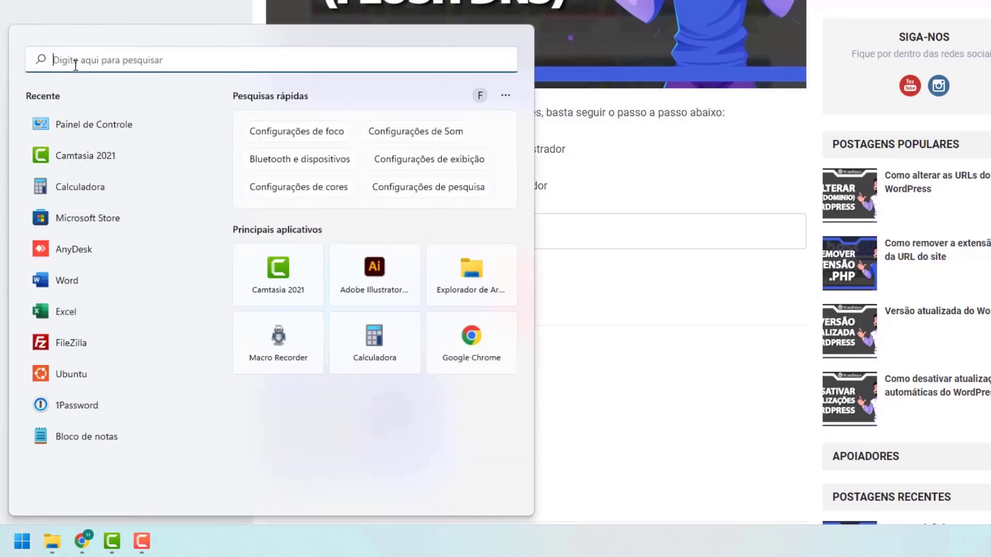
text(cmd)
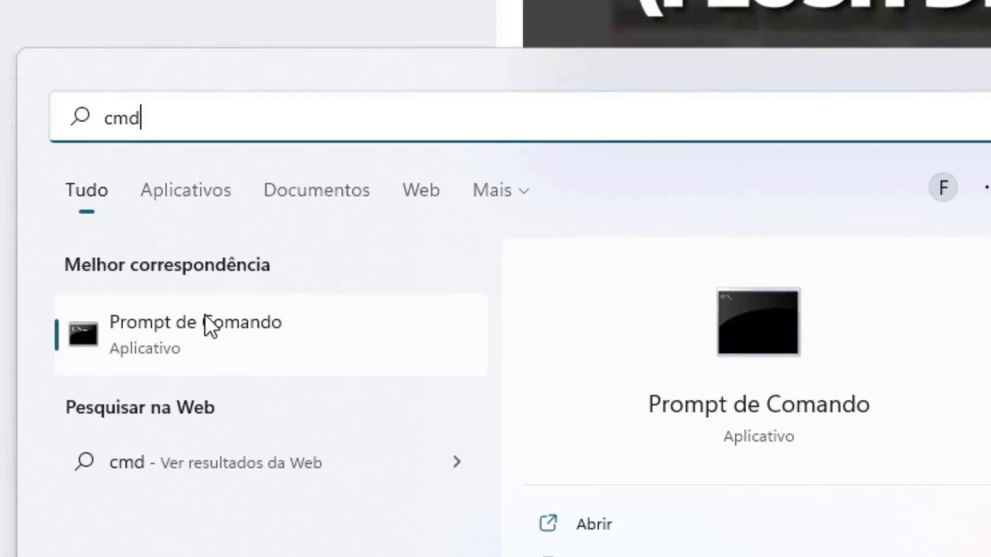
right_click(156, 335)
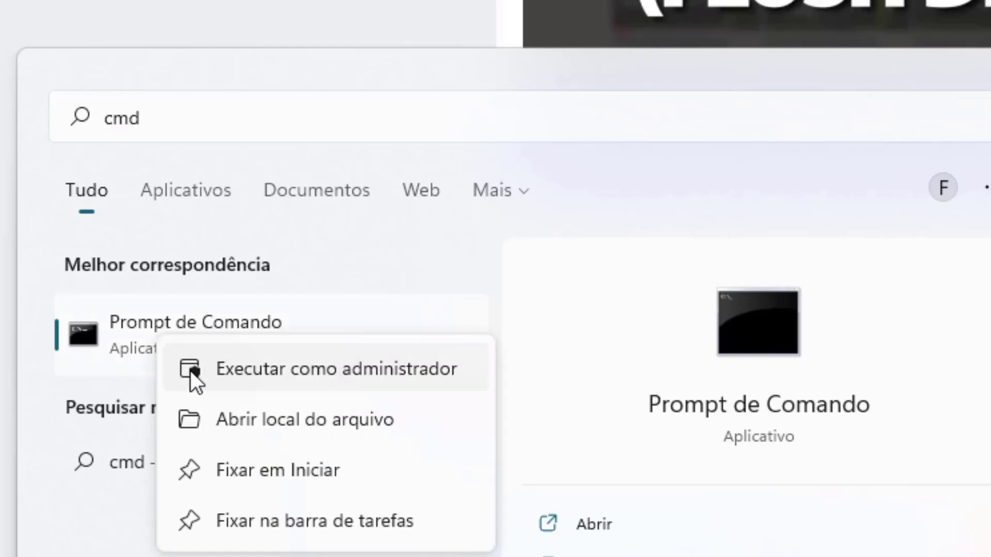
click(264, 370)
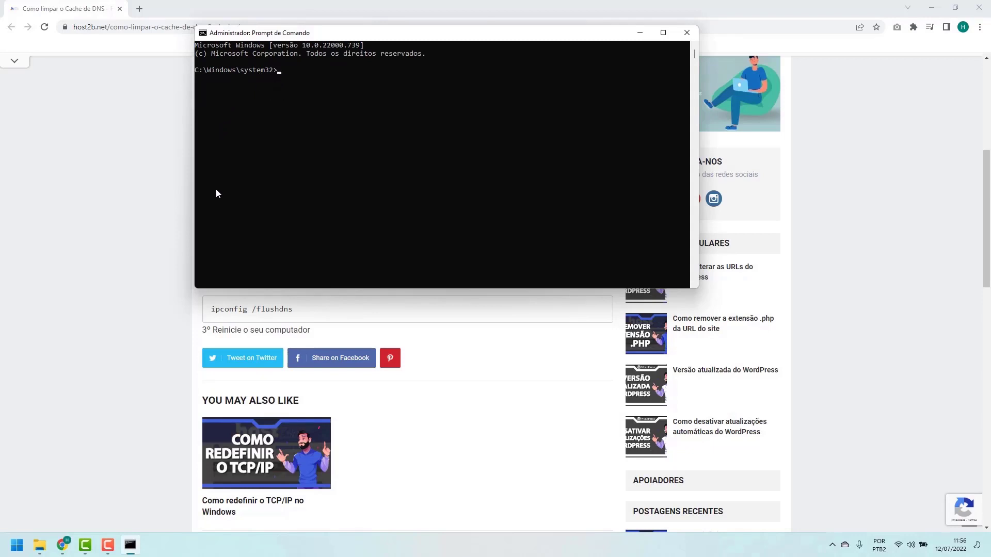
Run ipconfig /flushdns in the administrator Command Prompt to clear the DNS cache.
click(174, 312)
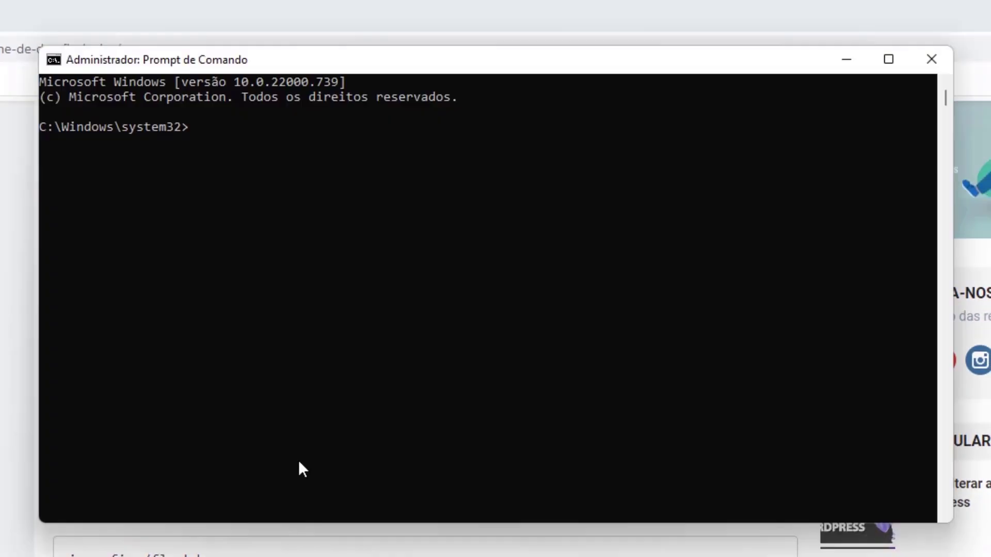
click(333, 383)
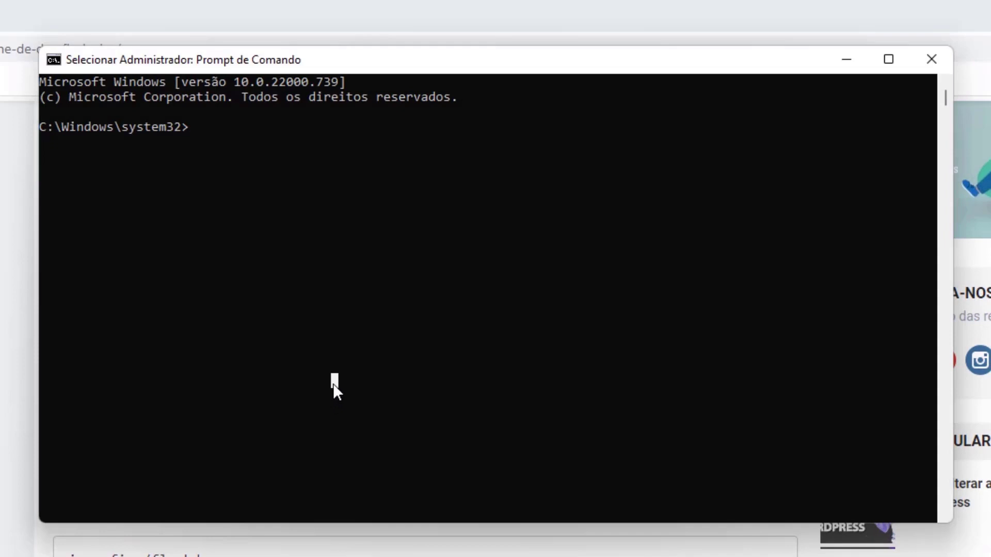
text(ipconfig )
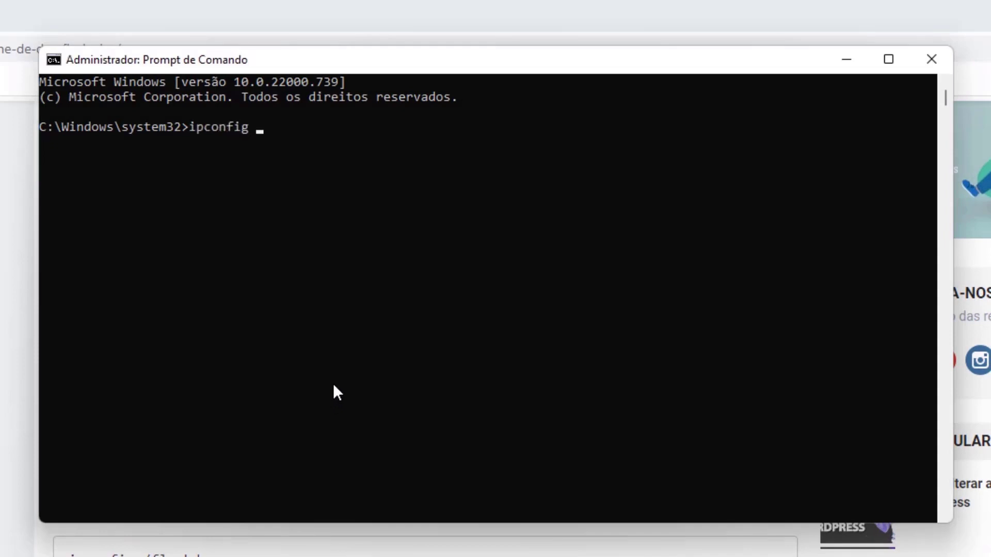
text(/flushdns)
key(Return)
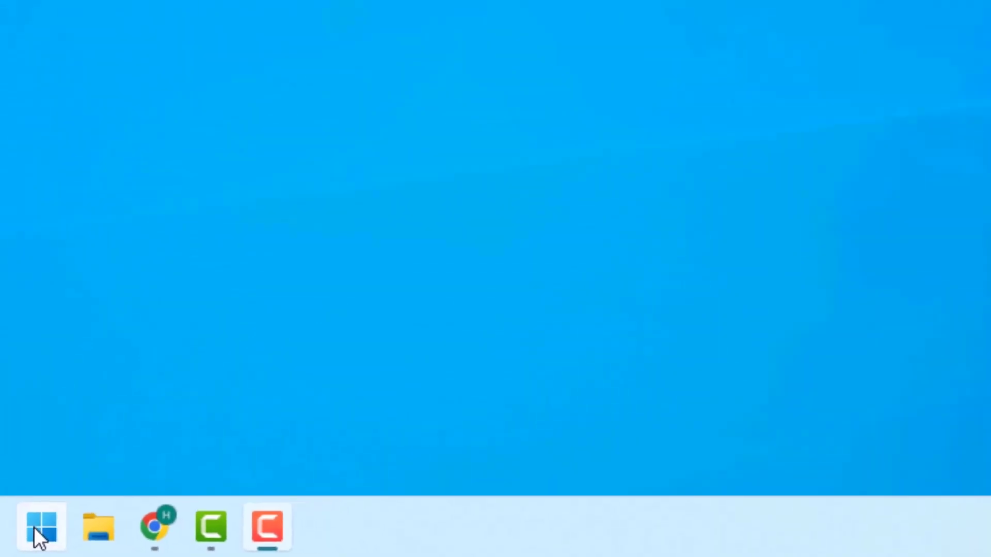
Find and open the Windows Painel de Controle and go to Central de Rede e Compartilhamento.
click(54, 518)
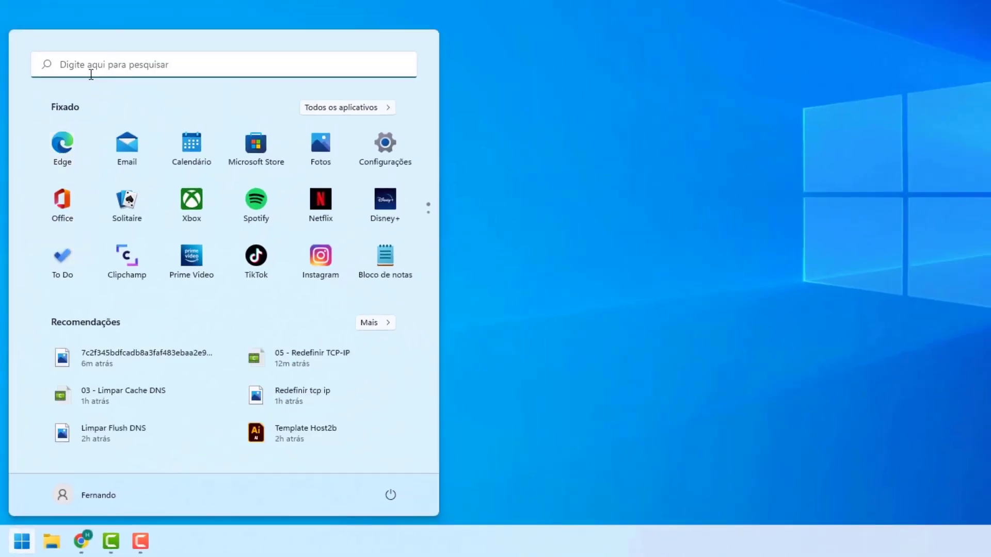
click(98, 72)
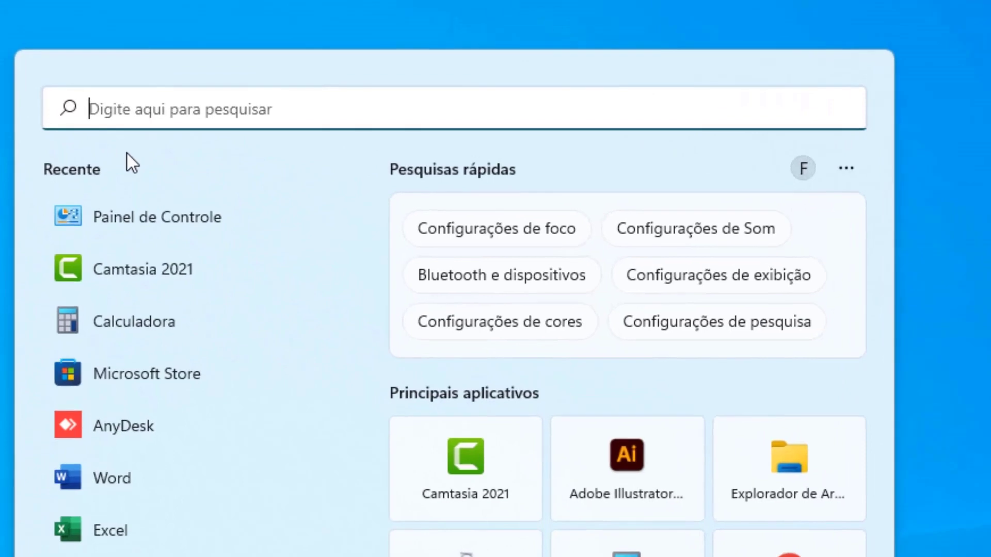
text(painel de controle)
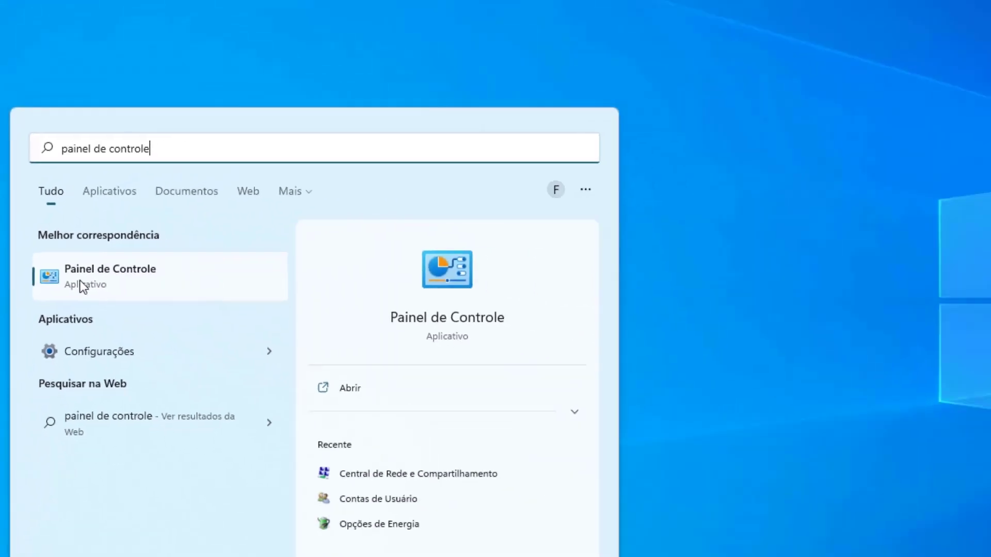
click(115, 299)
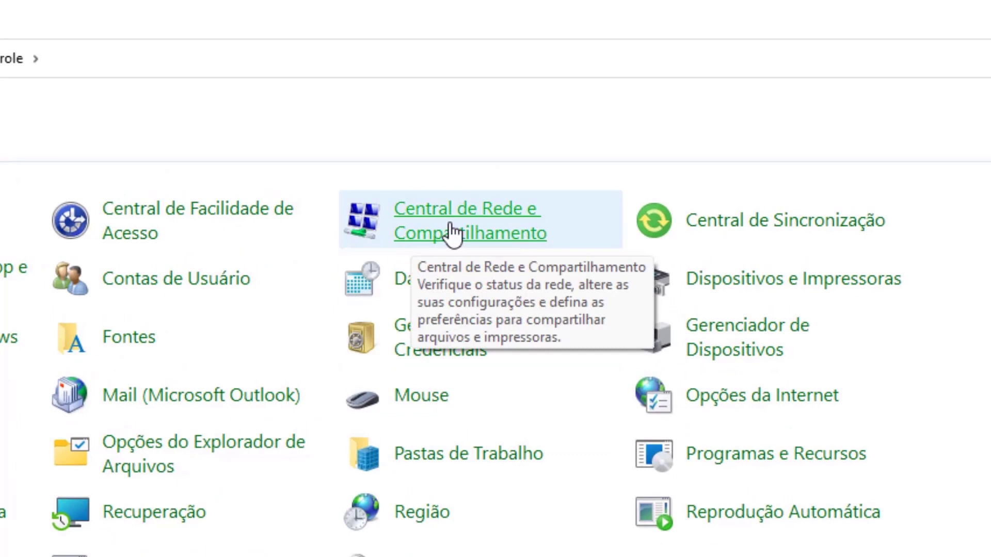
click(454, 233)
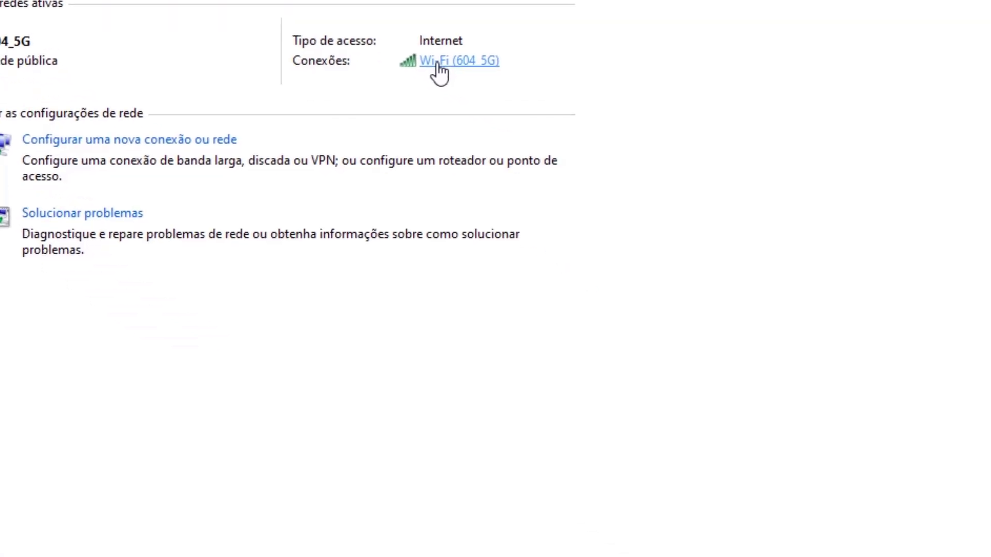
Open the properties of Protocolo IP Versão 4 (TCP/IPv4) for the active Wi-Fi connection.
click(617, 187)
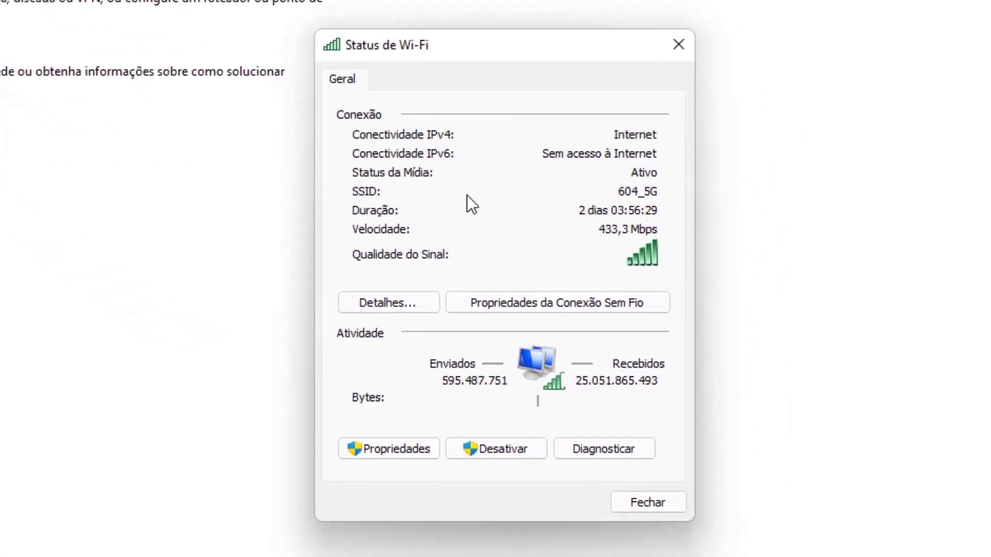
click(386, 453)
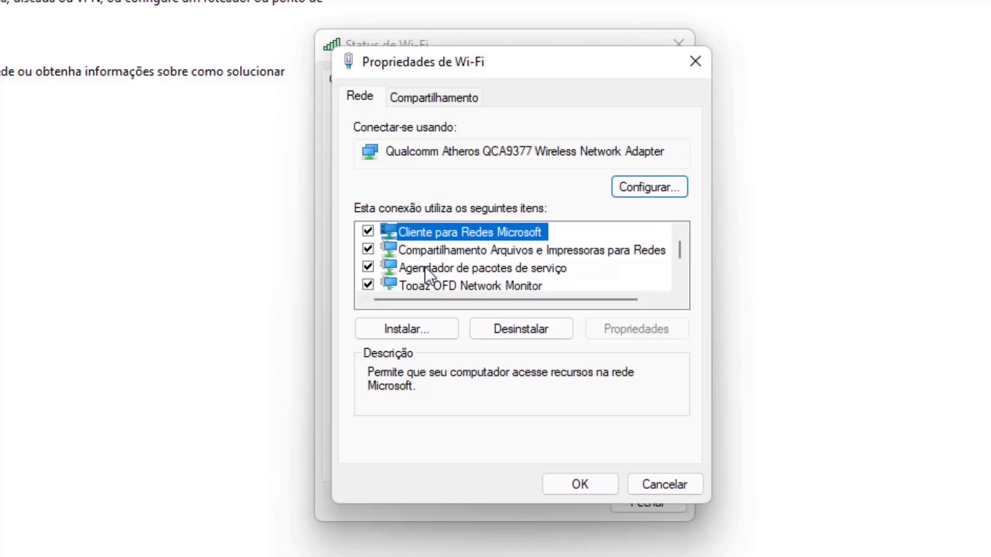
scroll(468, 237, down, 1)
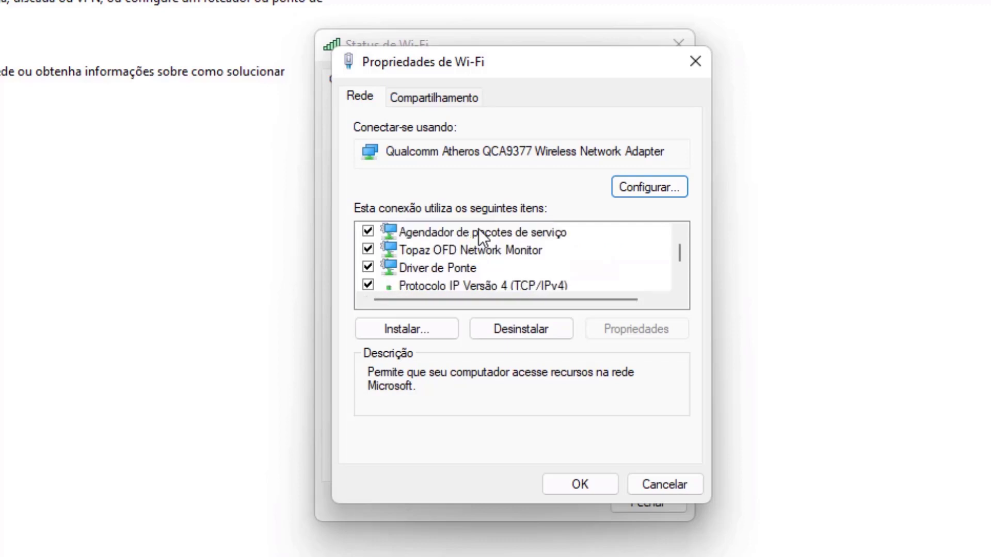
scroll(478, 228, down, 1)
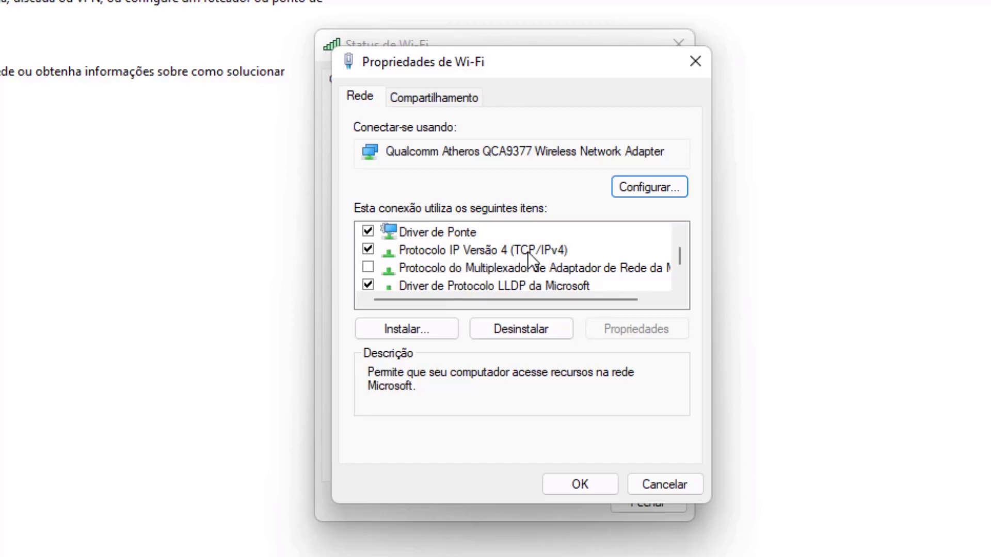
click(473, 251)
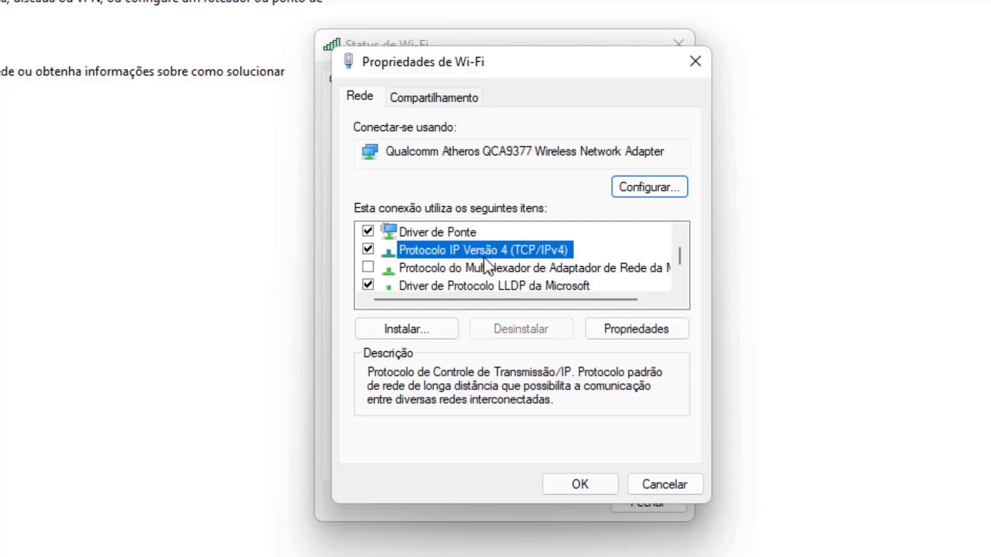
click(624, 340)
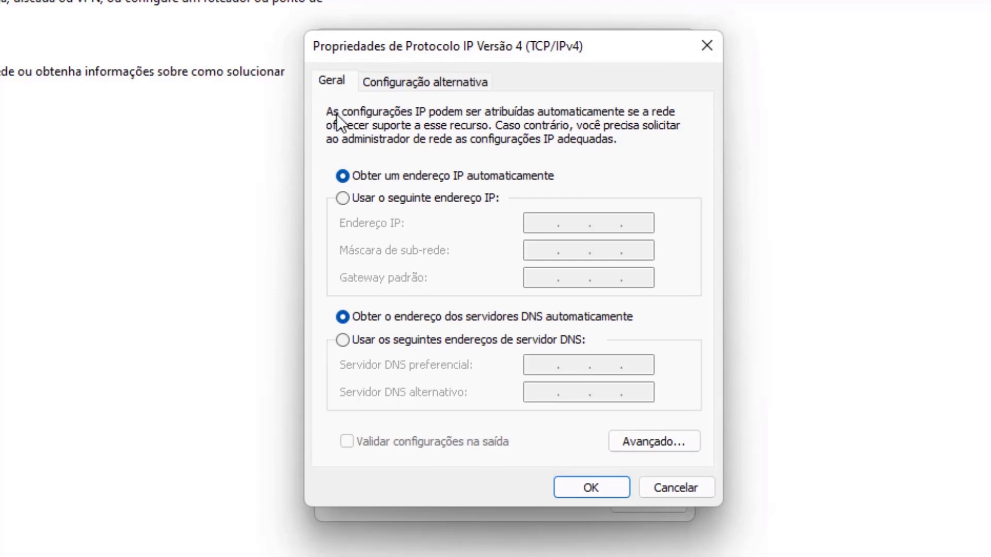
Set the DNS servers manually to 8.8.8.8 as preferred and 8.8.4.4 as alternate, and accept the IPv4 settings.
click(342, 340)
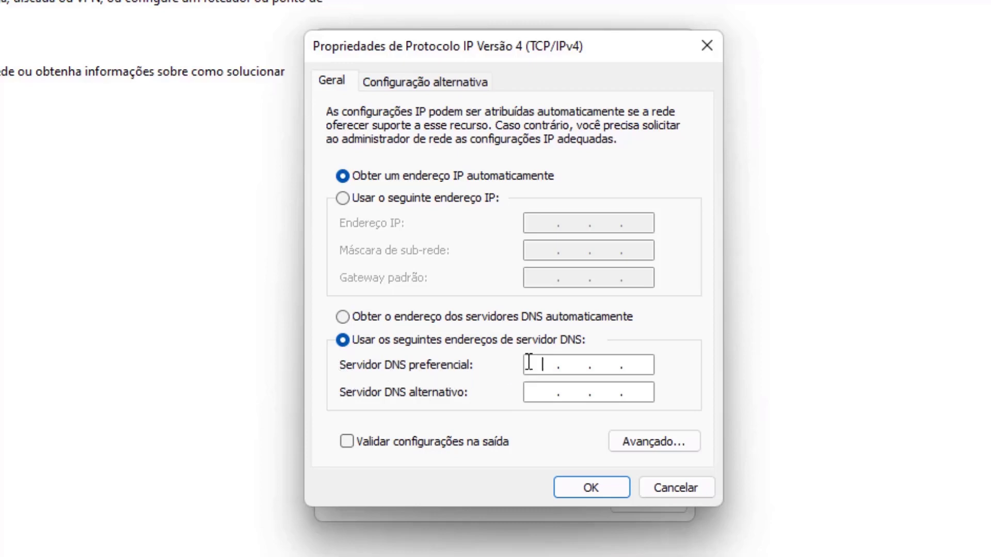
text(8.8.8.8)
click(542, 401)
text(8)
click(570, 393)
text(8)
click(600, 400)
text(4.)
click(633, 398)
text(4)
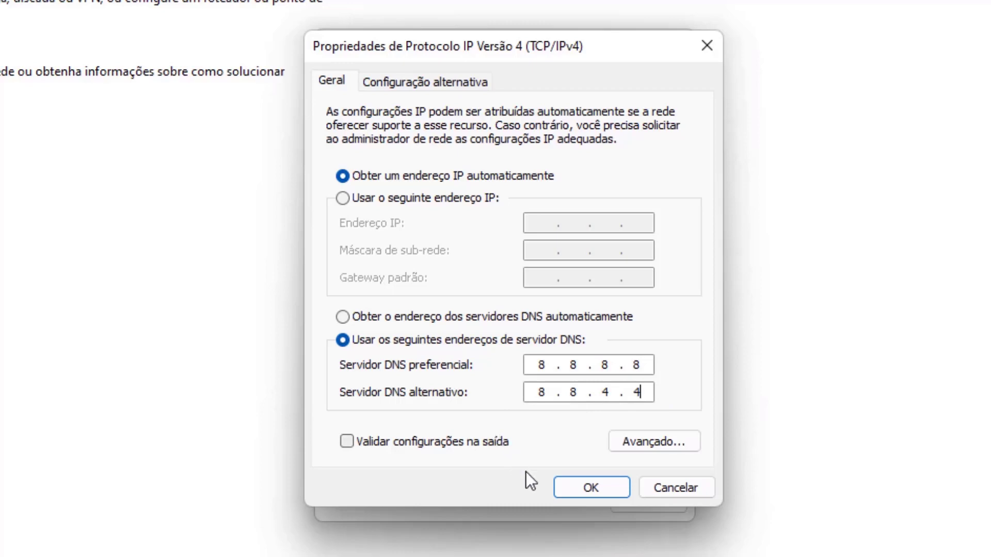
click(596, 489)
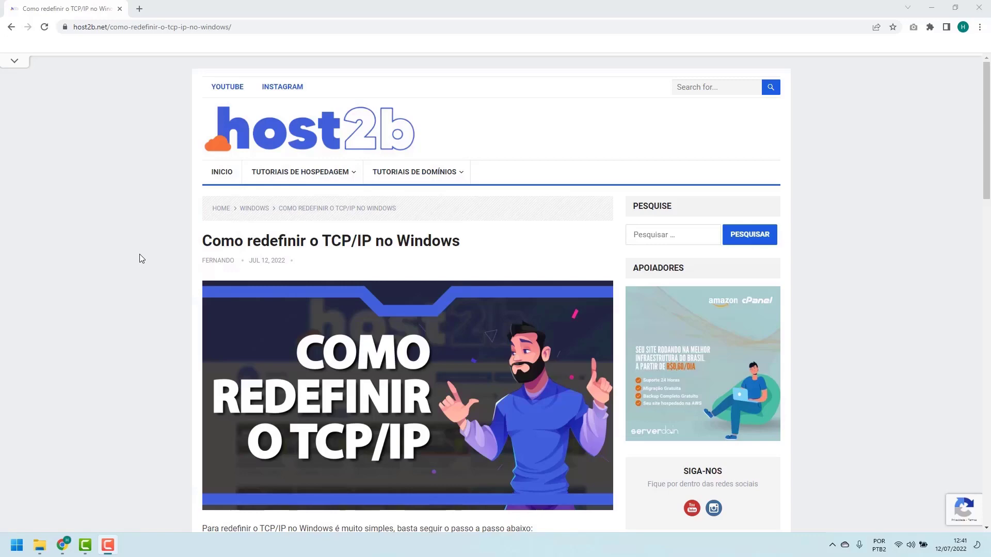
Find Prompt de Comando by searching Windows for cmd and open it as administrator.
scroll(142, 256, down, 6)
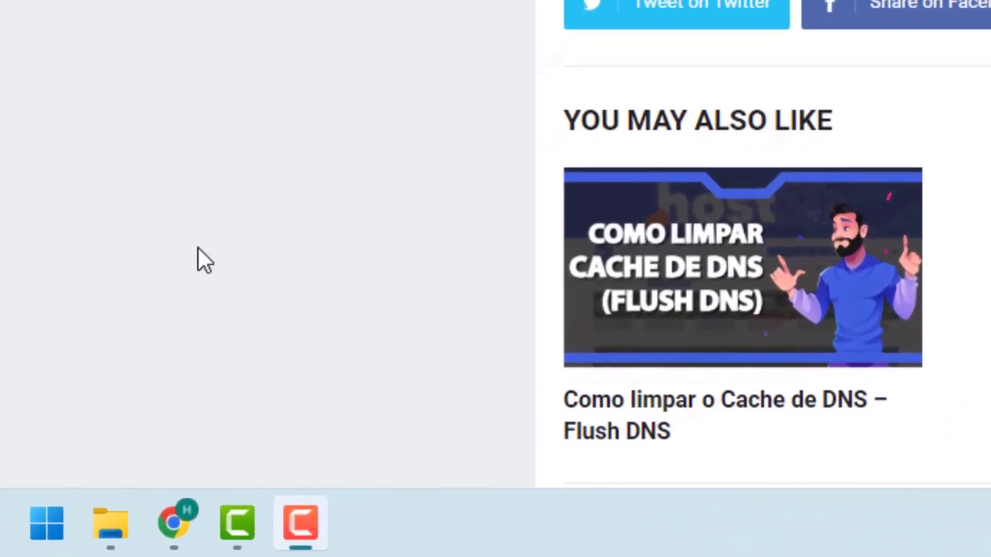
click(43, 520)
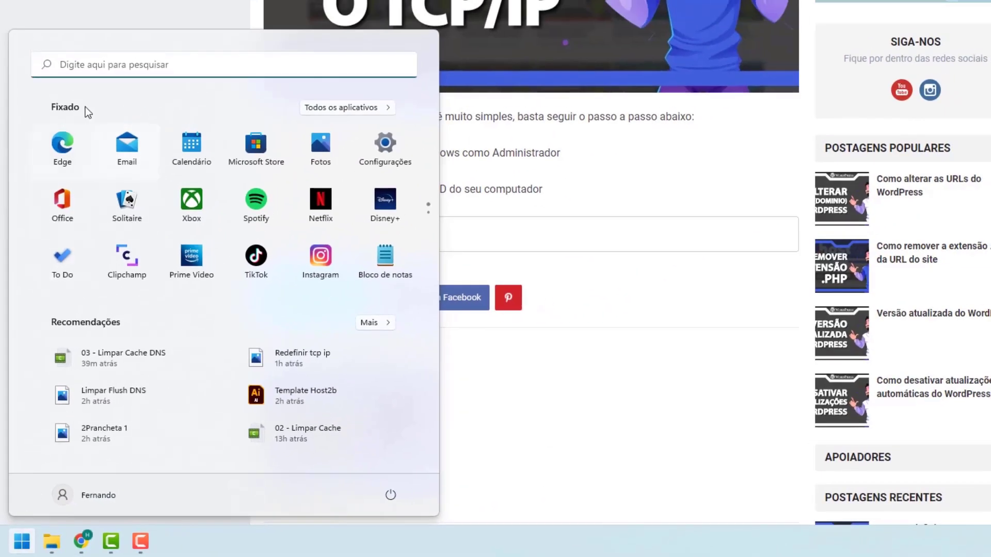
text(cmd)
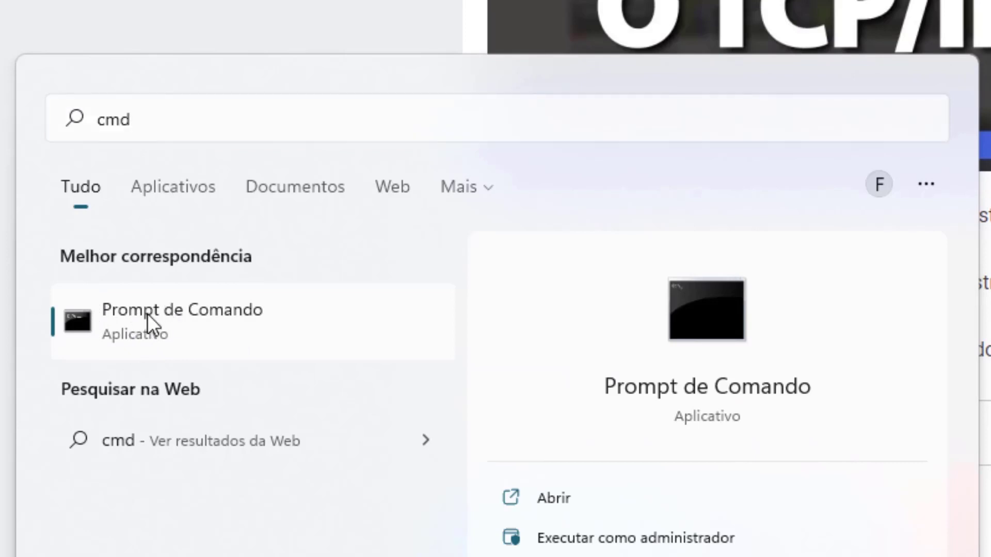
right_click(147, 313)
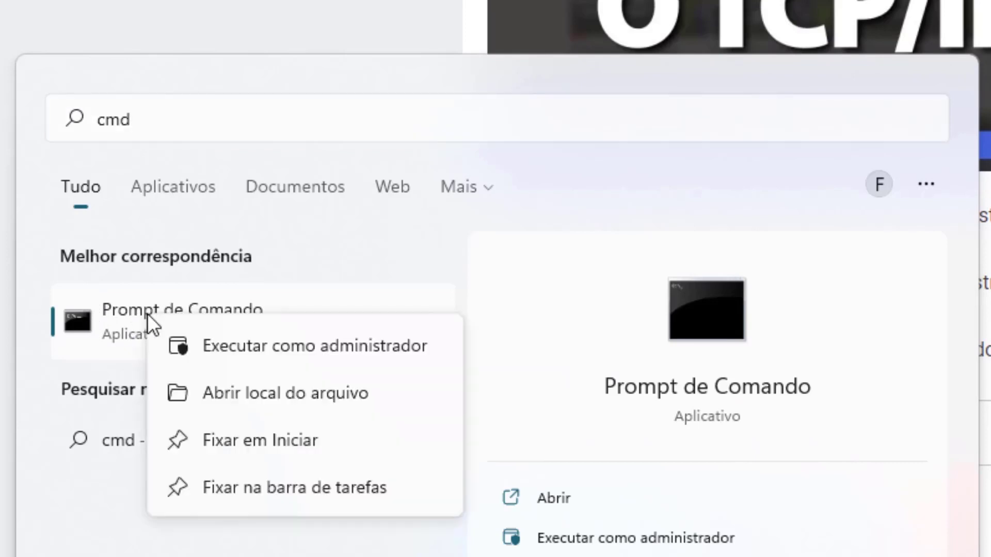
click(283, 345)
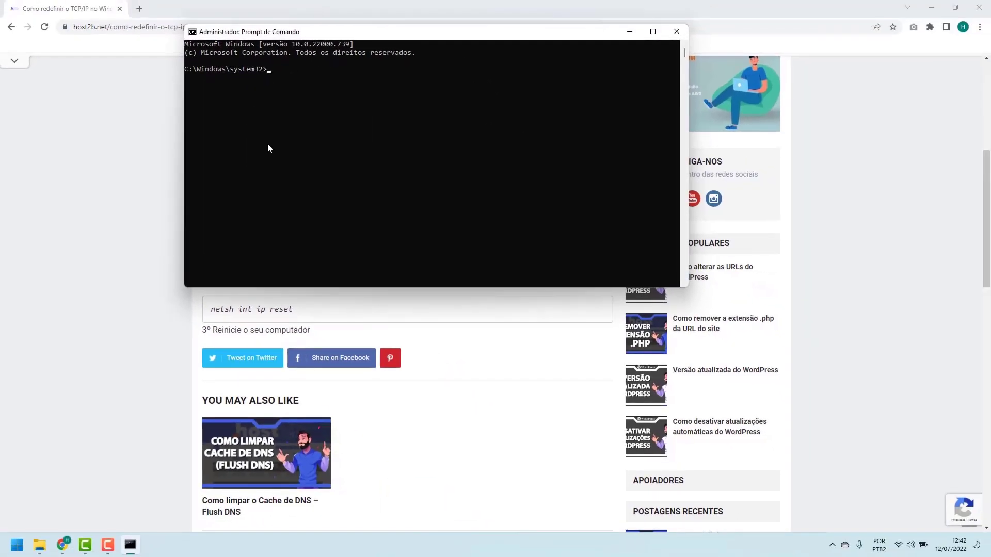
Run netsh int ip reset in the administrator Command Prompt to reset TCP/IP.
click(152, 225)
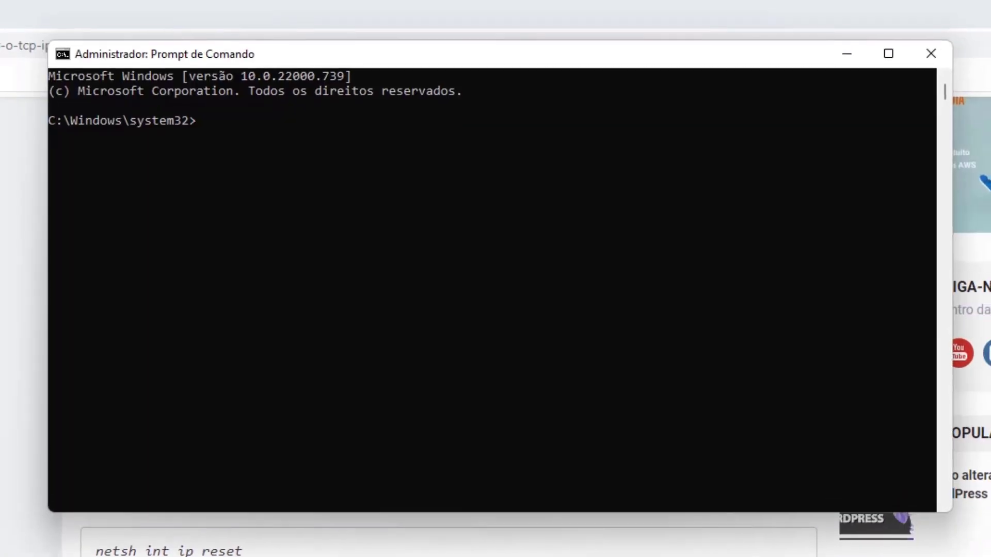
click(443, 368)
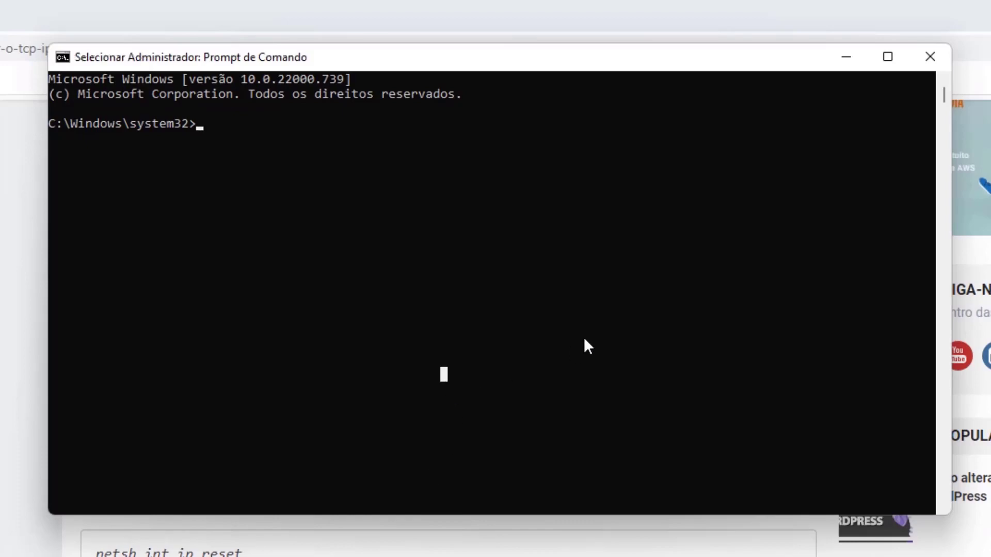
text(netsh int ip reset)
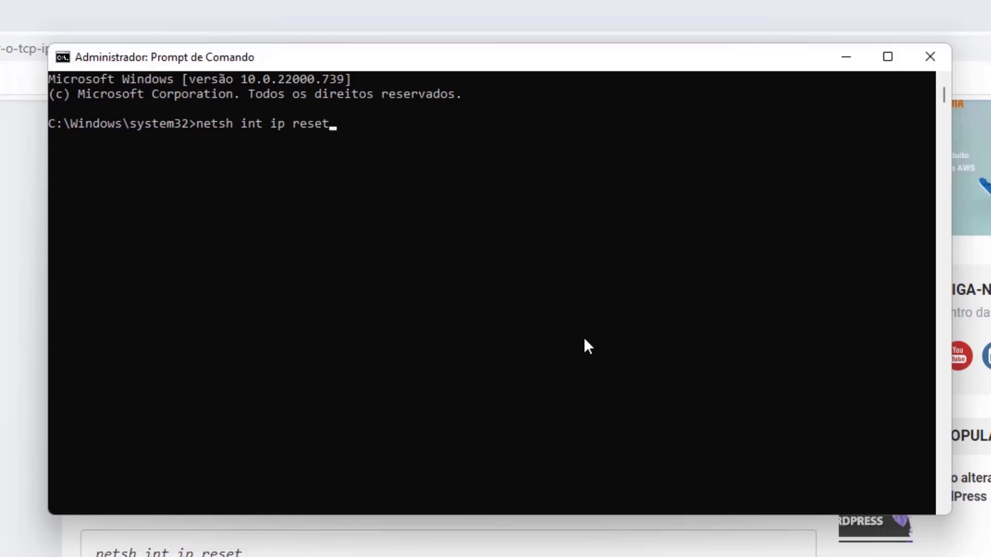
key(Return)
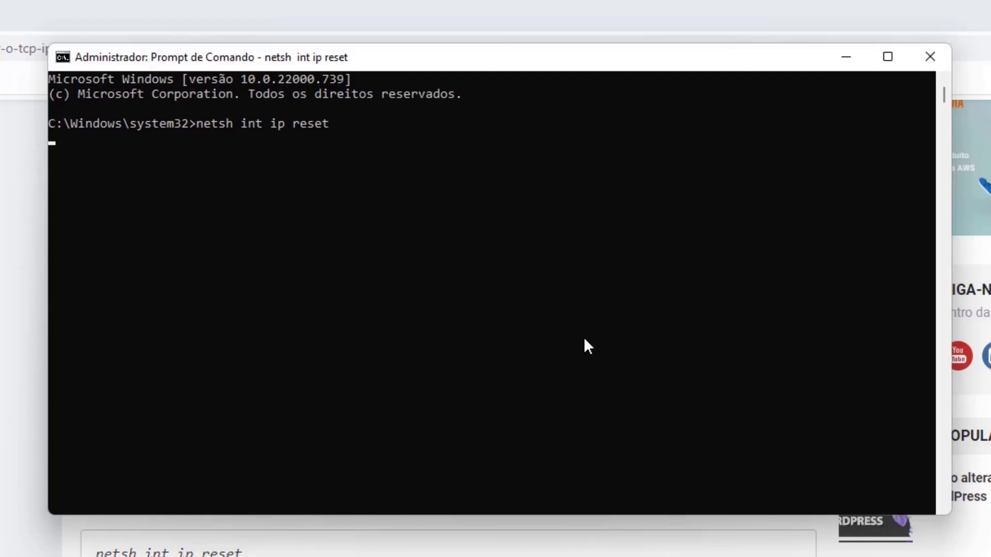